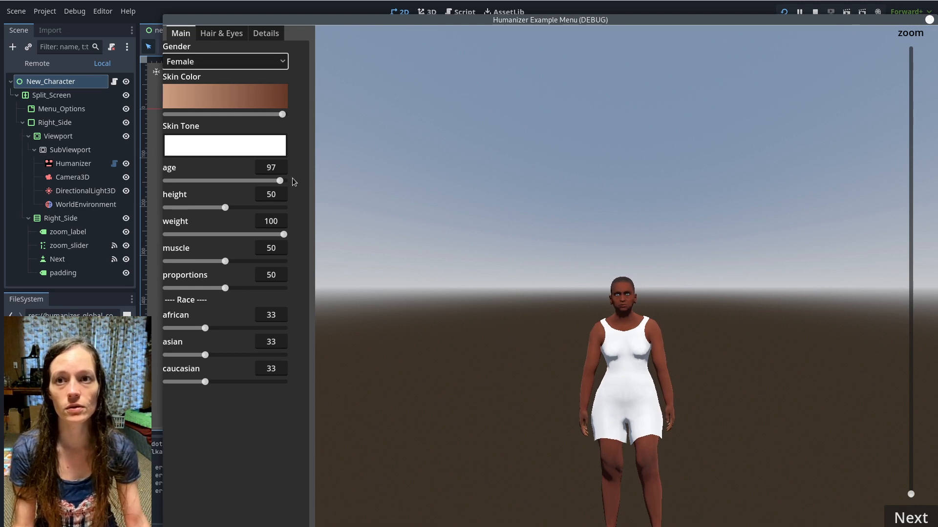
Step: Set the female character's weight to 54, muscle to 71 and age to 49 in the running Humanizer example menu
left_click_drag(277, 181, 209, 181)
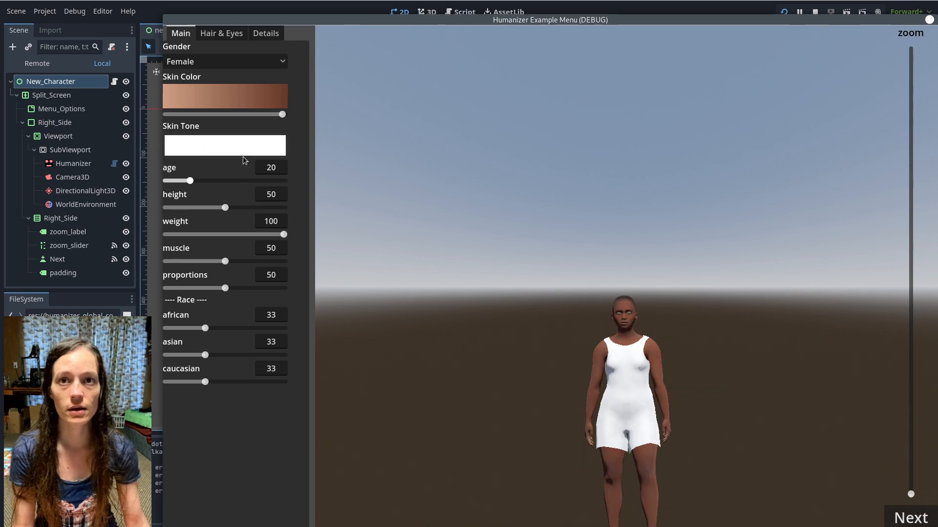
left_click_drag(189, 181, 178, 181)
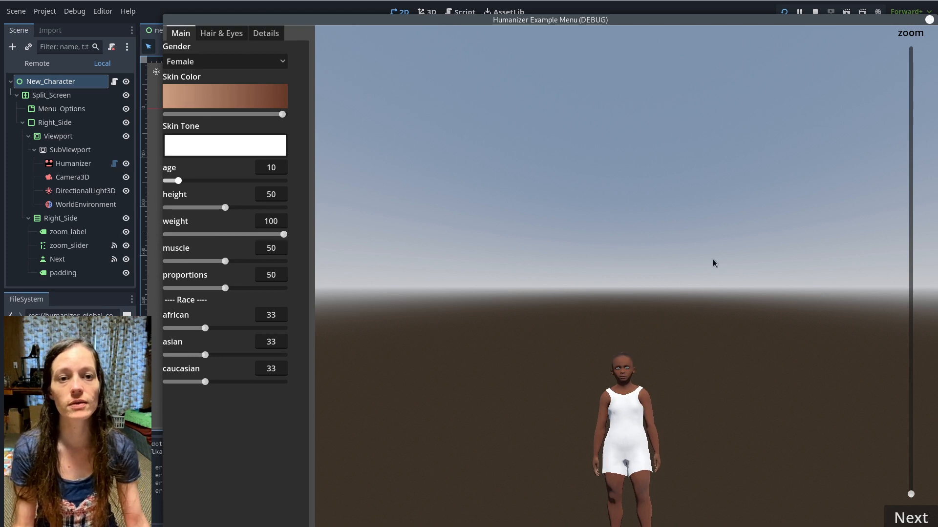
left_click_drag(283, 234, 250, 262)
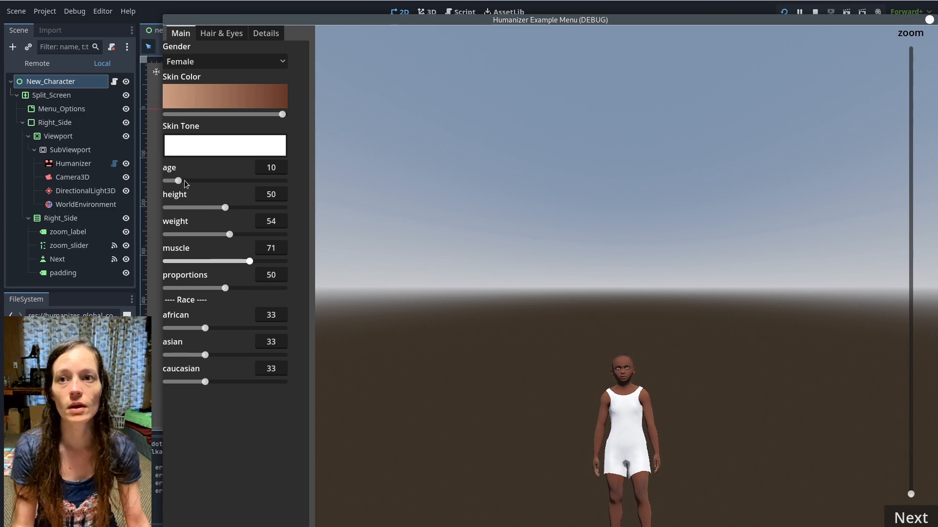
left_click_drag(181, 180, 223, 181)
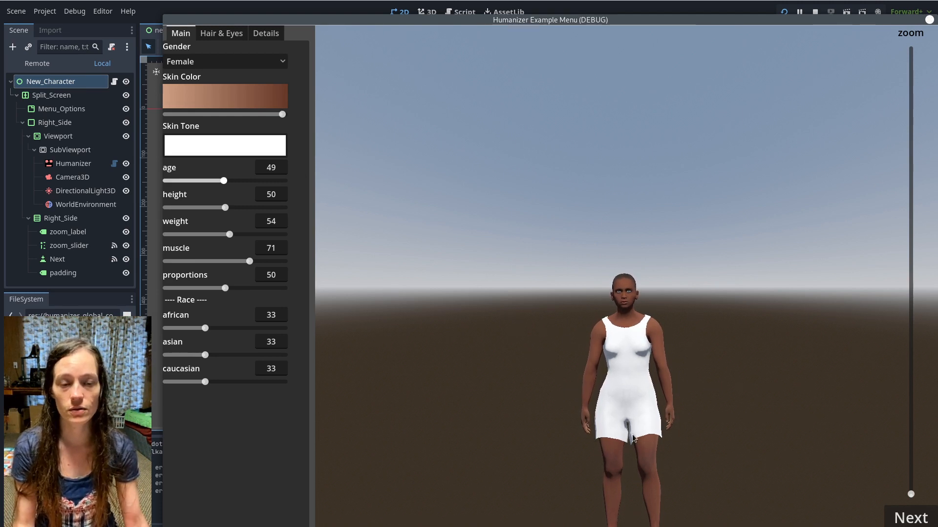
Step: Switch to the browser and copy the web address of the Humanizer_Example GitHub repository
key("alt+Tab")
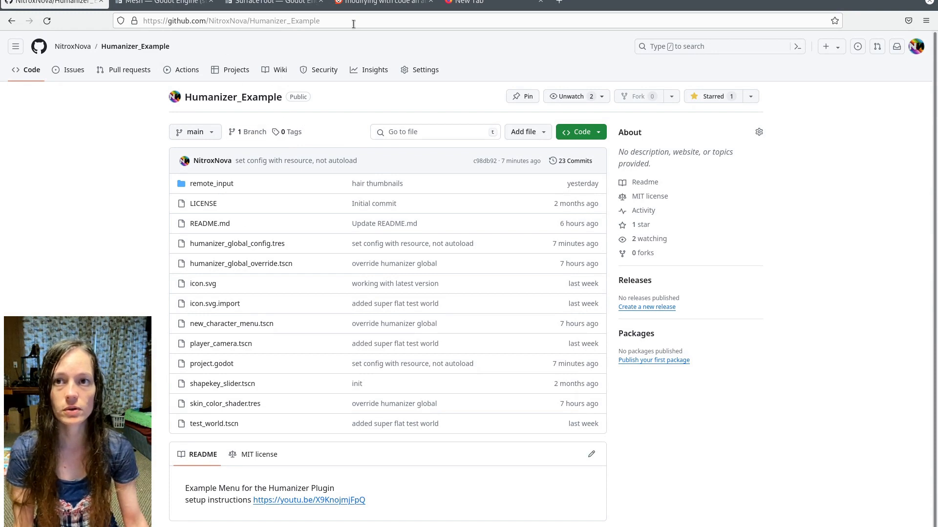
left_click(382, 21)
key("ctrl+c")
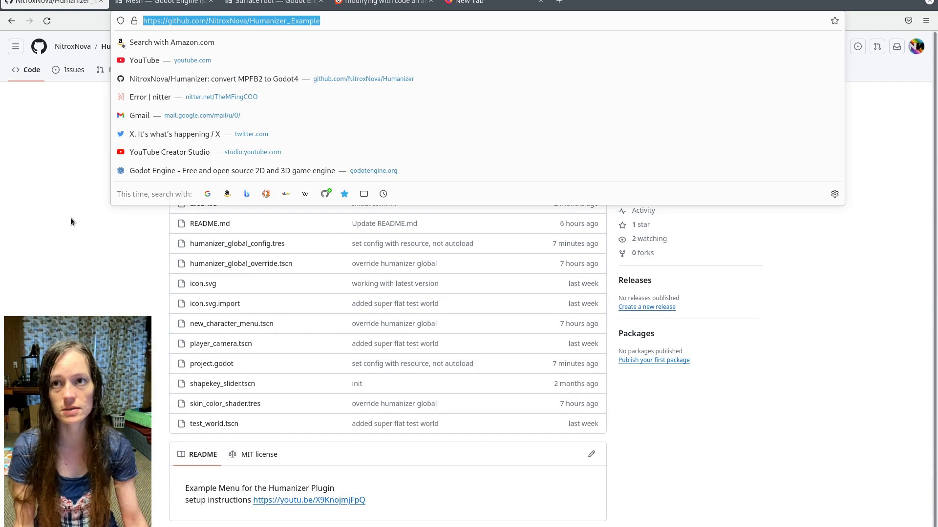
left_click(62, 195)
mouse_move(0, 0)
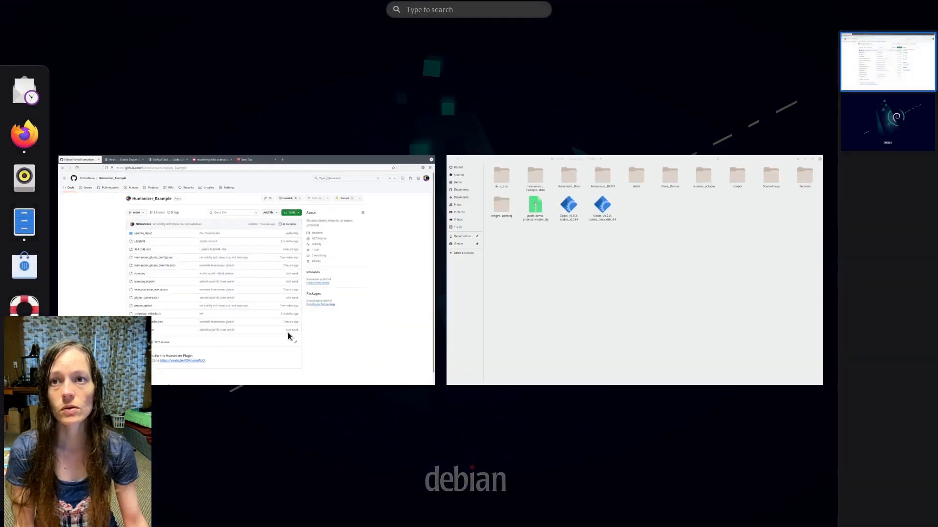
left_click(487, 277)
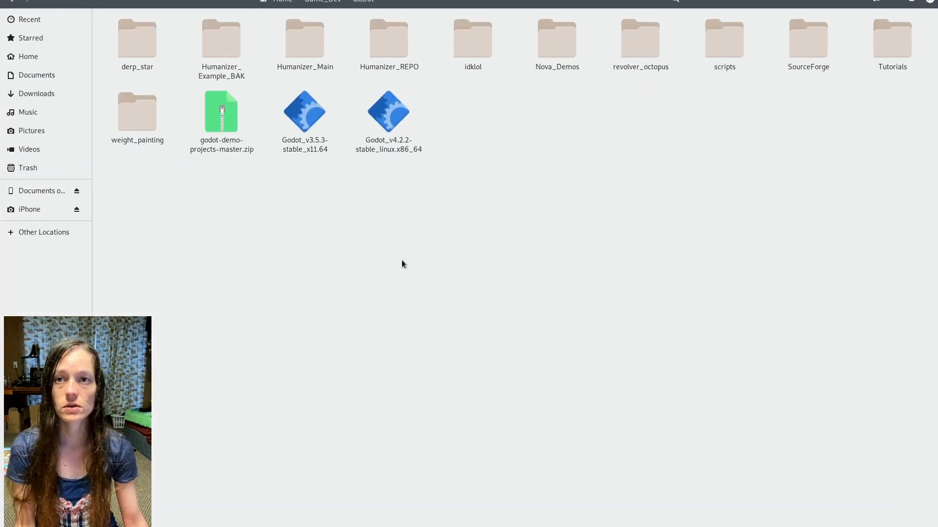
right_click(326, 267)
left_click(385, 325)
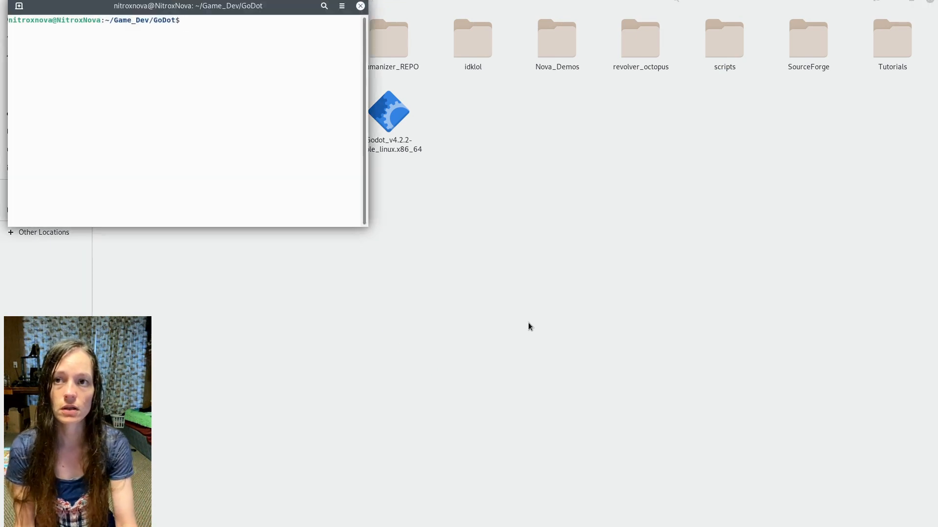
type("git clone")
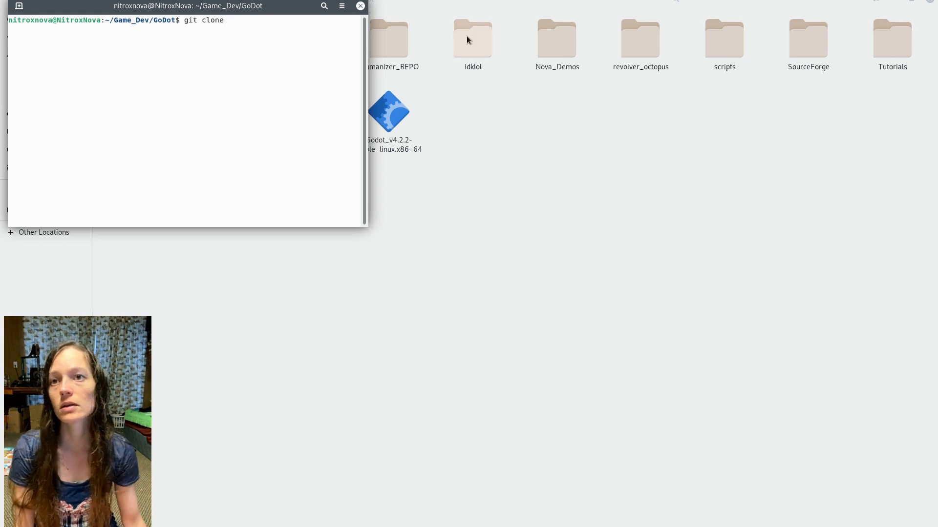
right_click(291, 66)
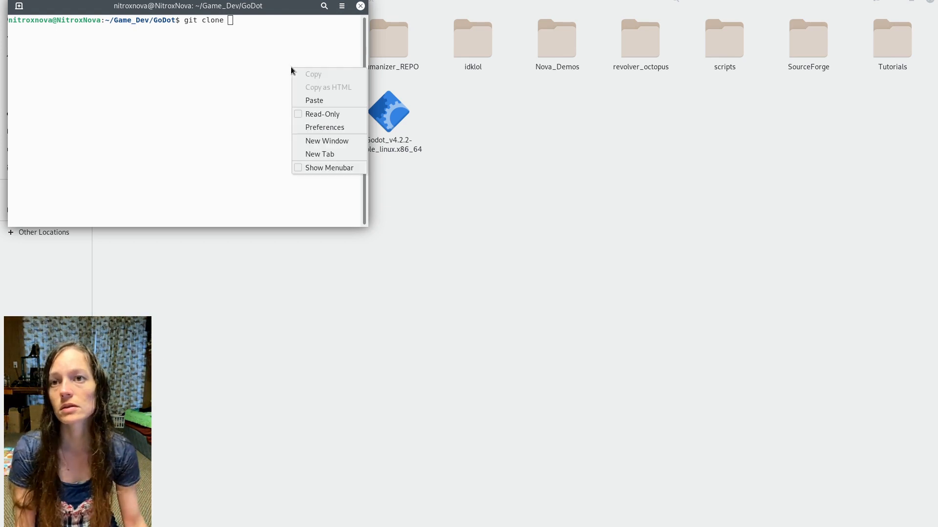
left_click(310, 97)
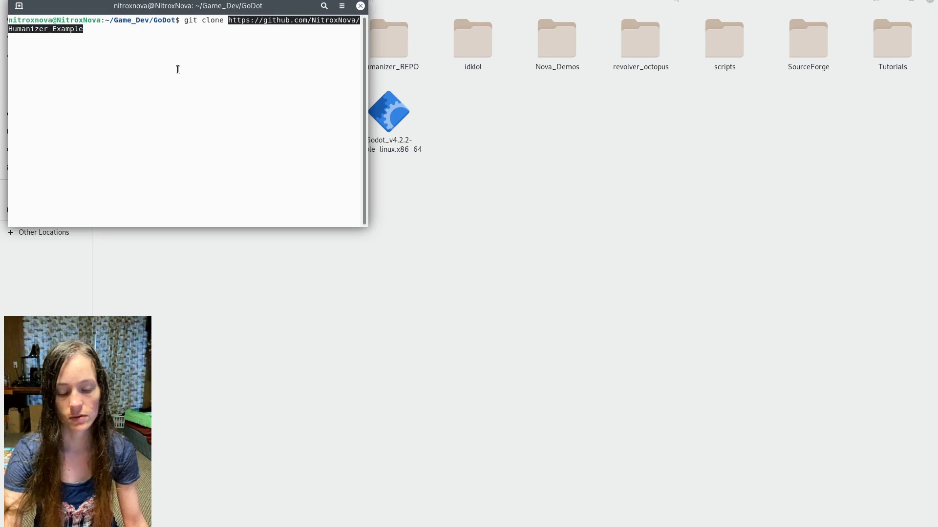
key("Return")
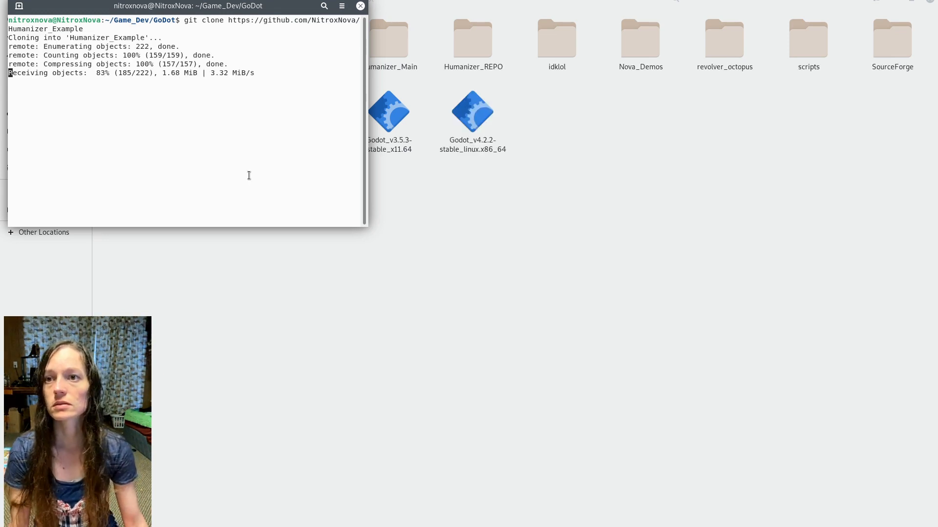
left_click(360, 6)
left_click(224, 47)
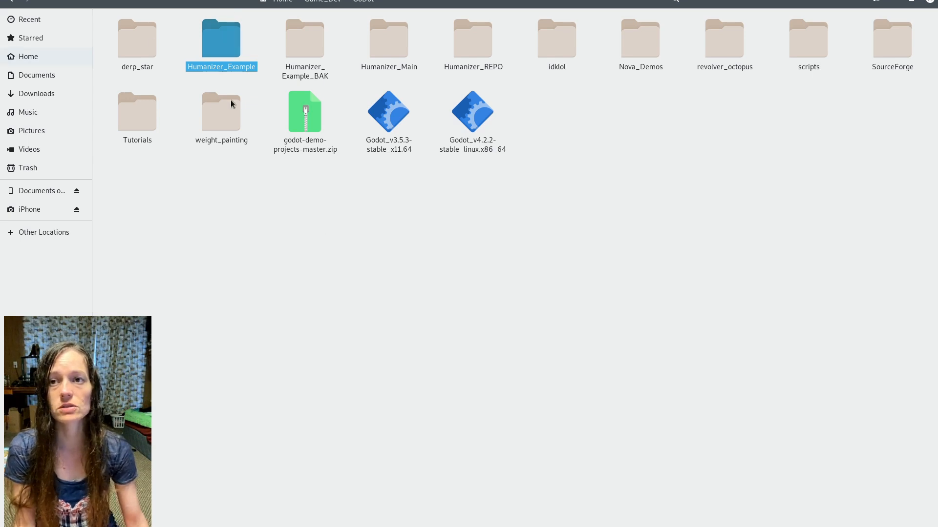
left_click(357, 318)
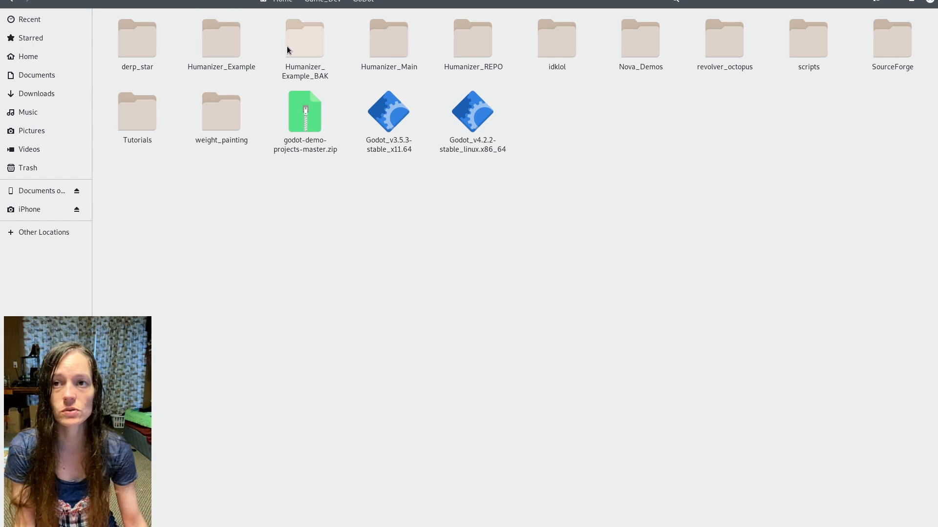
Step: Launch Godot v4.2.2 and import the Humanizer_Example project from Game_Dev/GoDot for editing
left_click(483, 123)
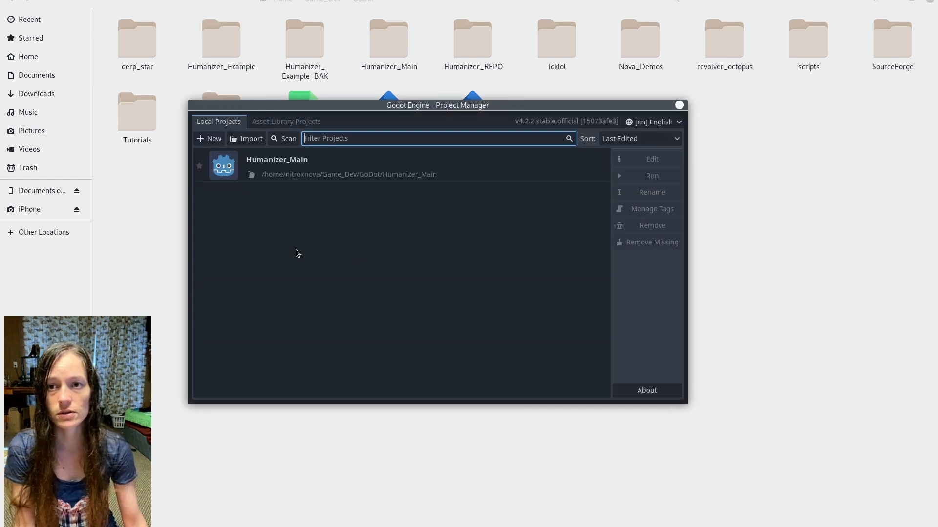
left_click(246, 139)
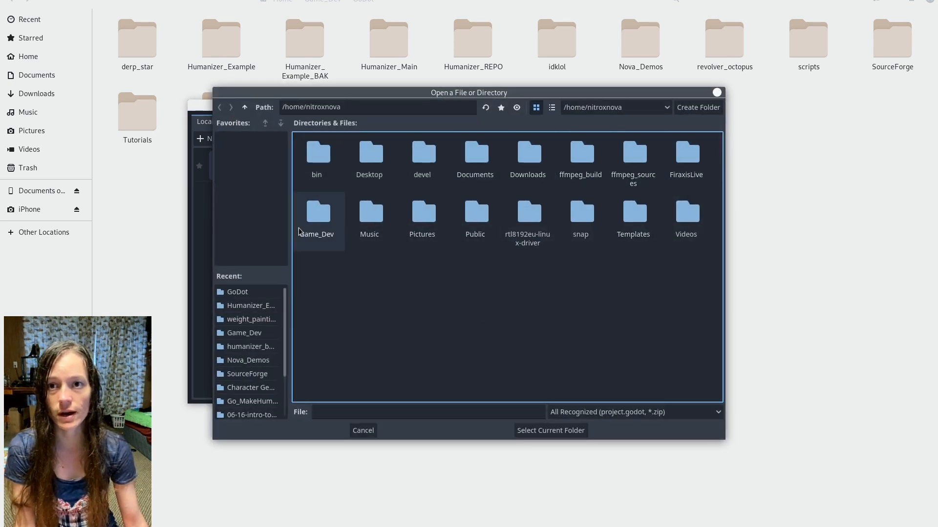
double_click(319, 220)
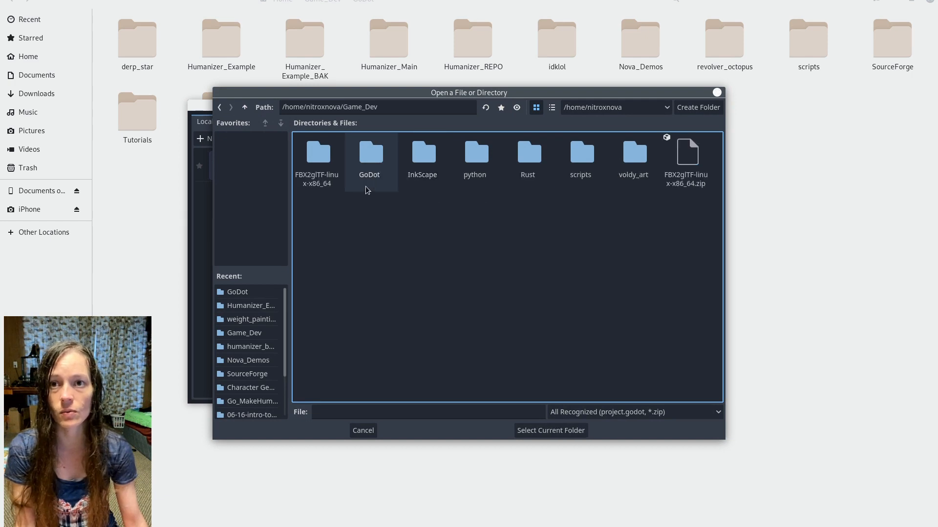
double_click(375, 174)
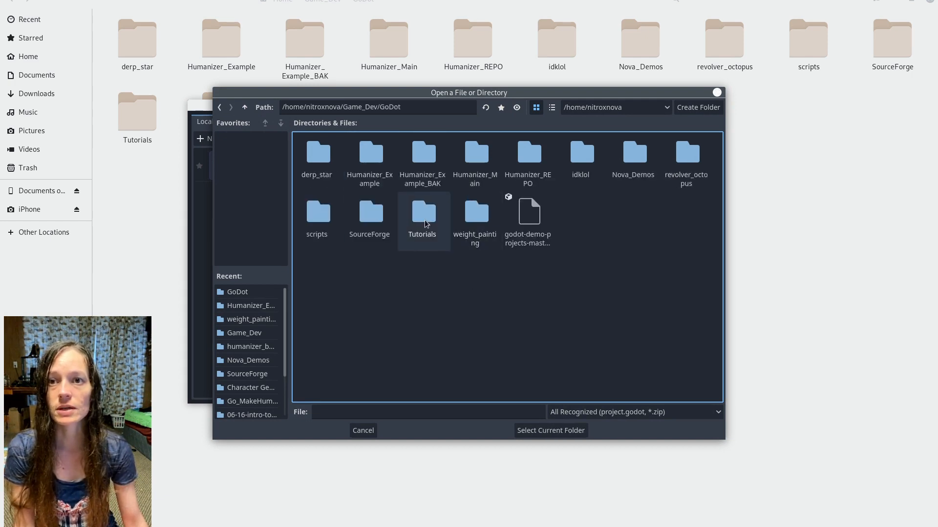
left_click(369, 161)
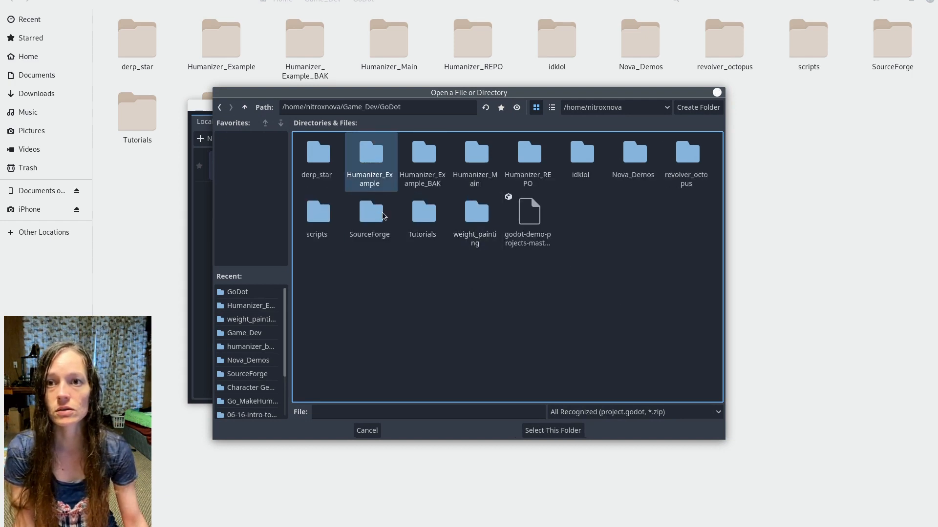
left_click(549, 432)
left_click(509, 293)
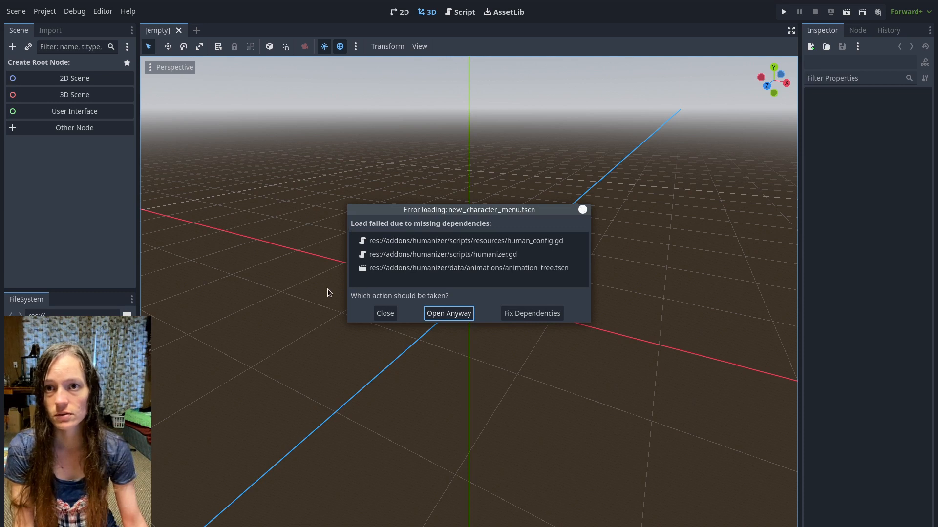
Step: Dismiss the missing-dependencies error without opening new_character_menu.tscn and close the Godot editor
left_click(382, 314)
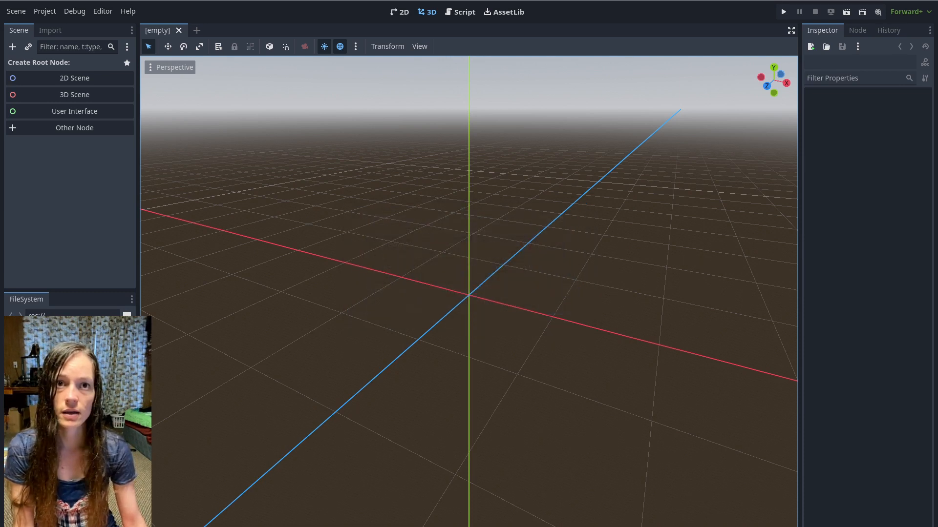
left_click(927, 0)
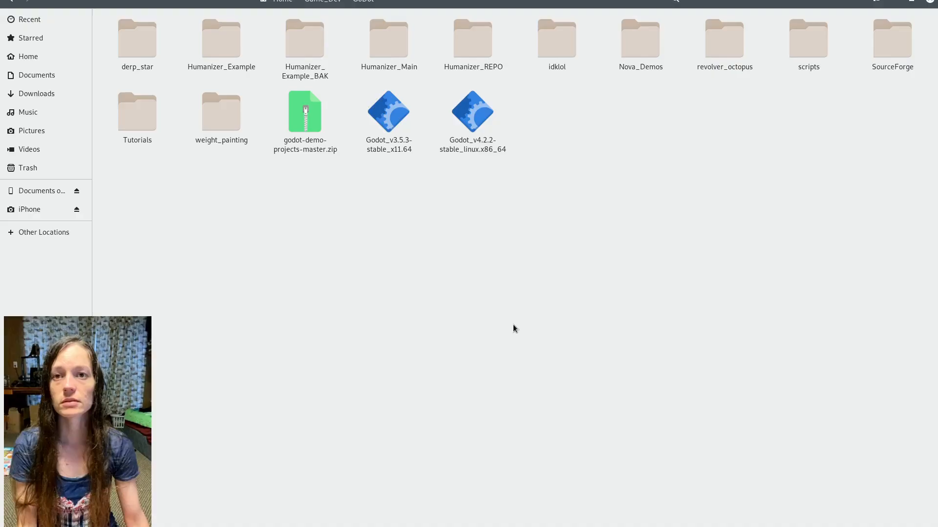
Step: Return to the browser, open the owner's Humanizer plugin repository on GitHub and copy its web address
key("super")
left_click(233, 240)
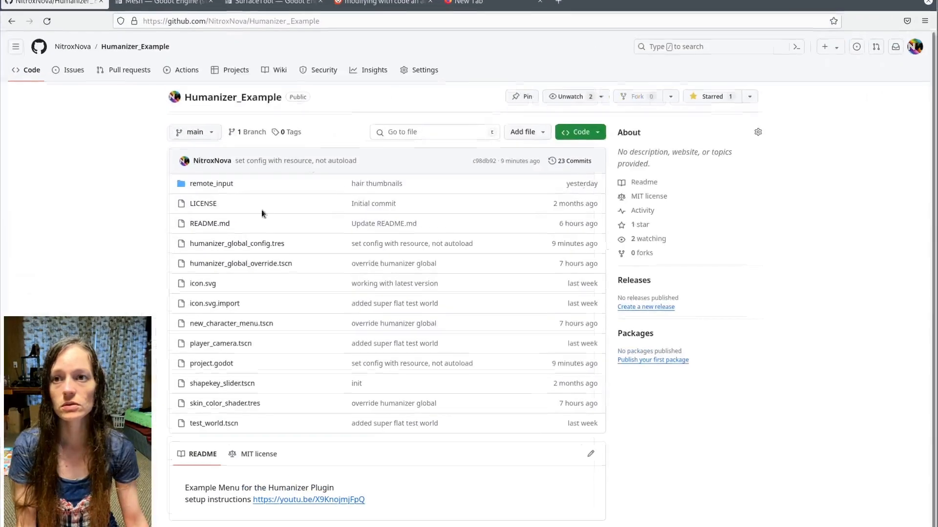
left_click(82, 48)
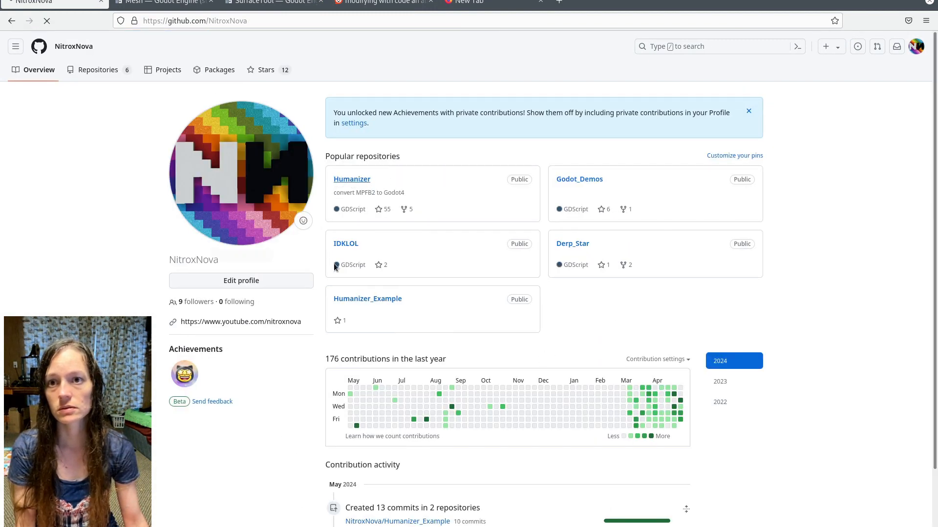
left_click(337, 16)
key("ctrl+c")
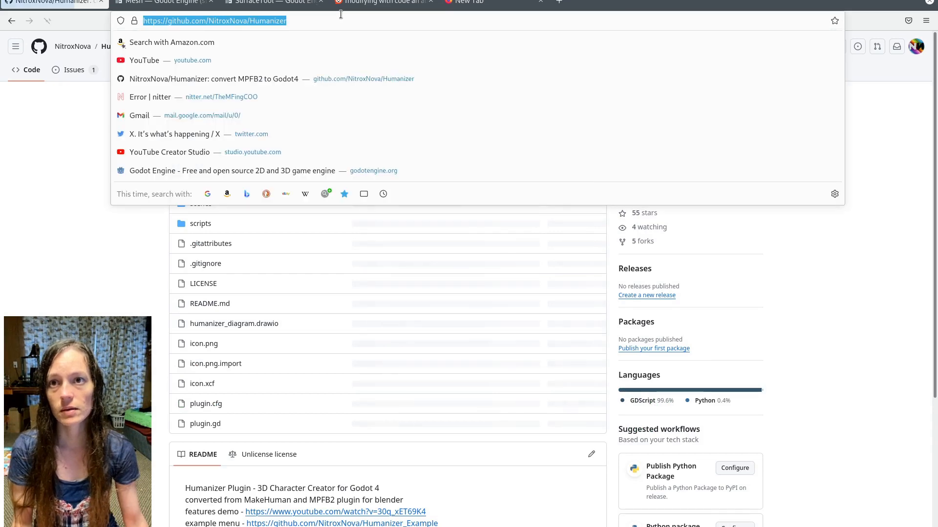
left_click(60, 239)
Step: Create a folder named addons inside the Humanizer_Example project folder in the file manager
mouse_move(1, 0)
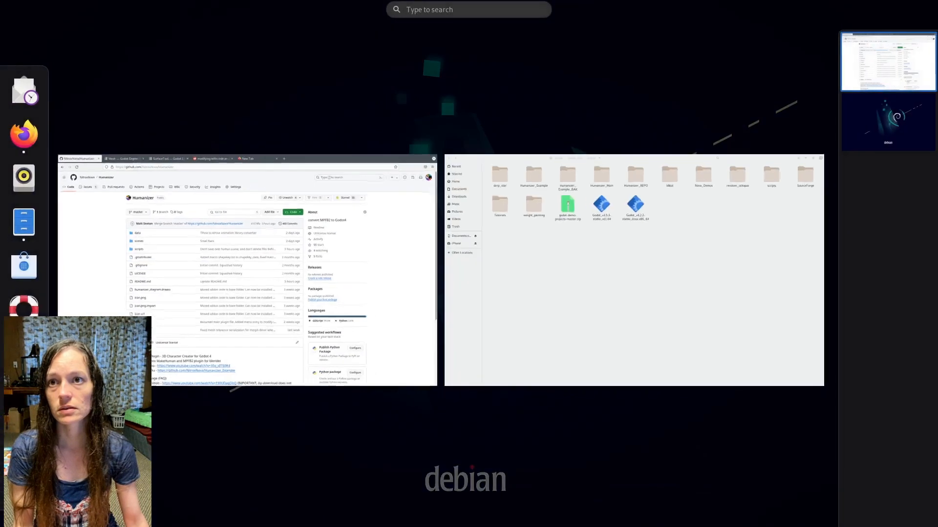
left_click(469, 267)
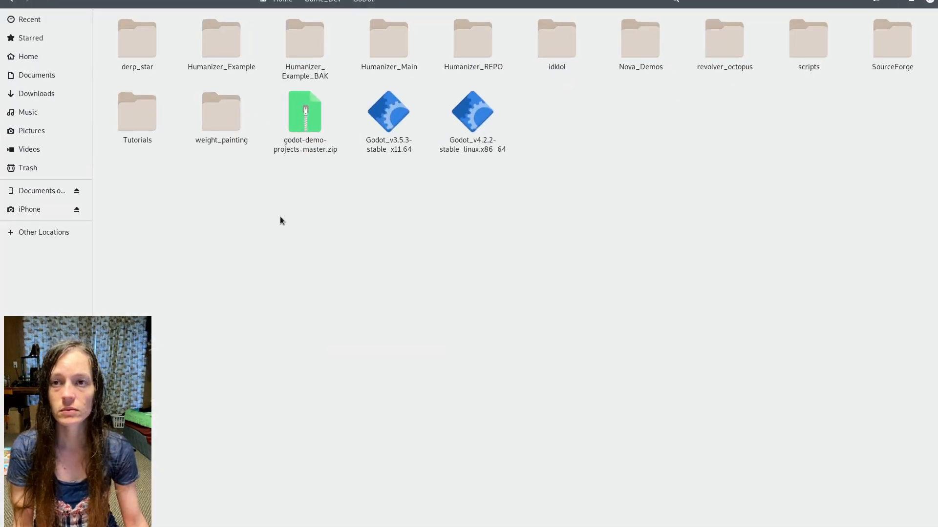
double_click(232, 42)
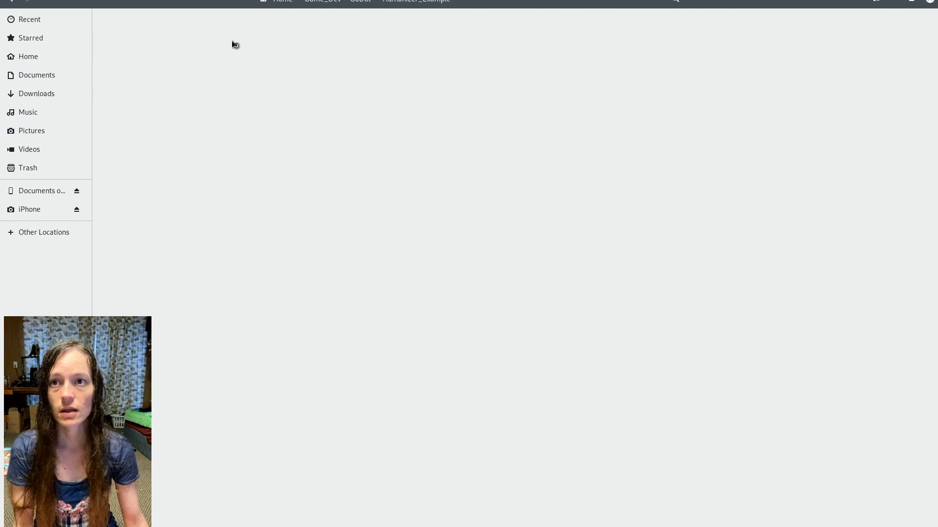
right_click(295, 255)
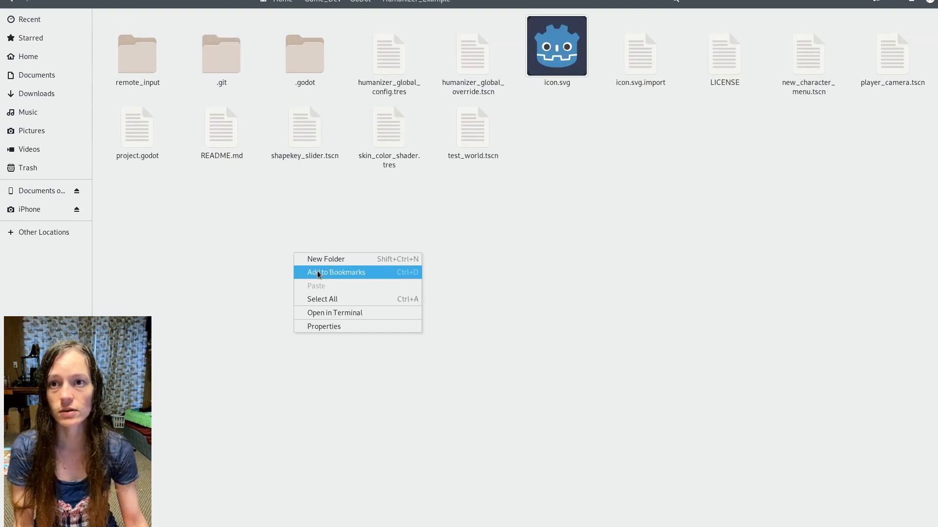
left_click(338, 260)
type("addons")
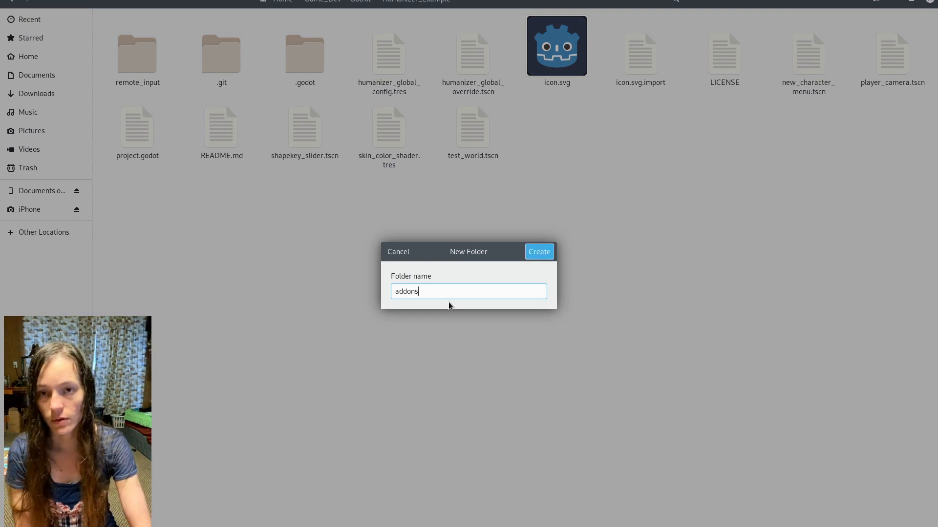
key("Return")
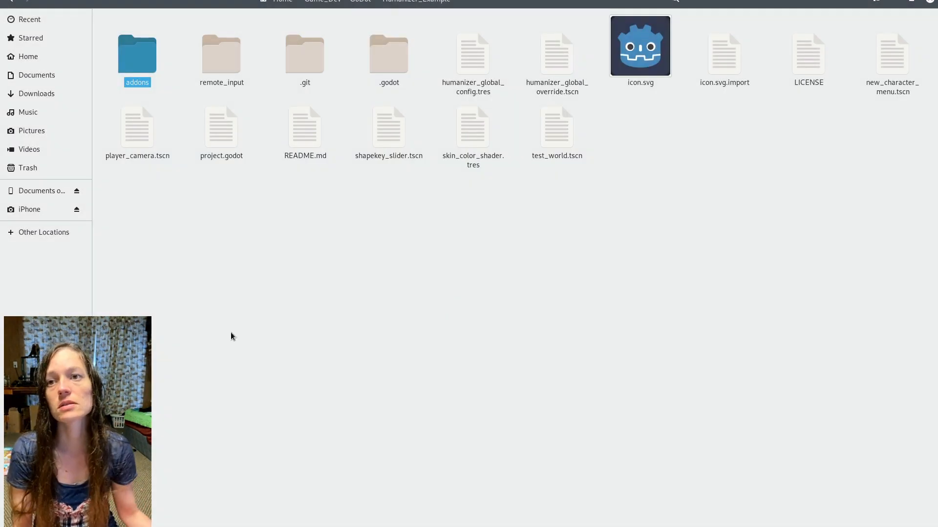
Step: Open a terminal inside the project's new addons folder
double_click(120, 60)
right_click(296, 178)
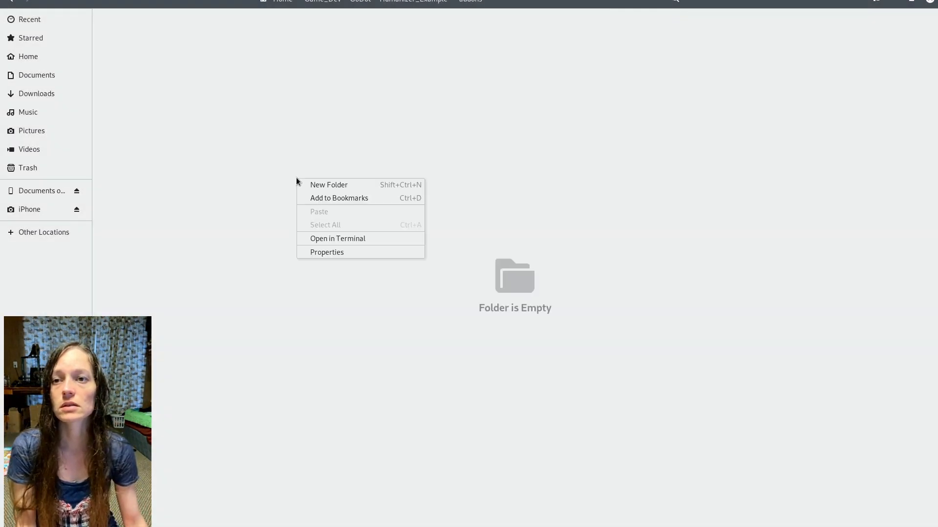
left_click(335, 240)
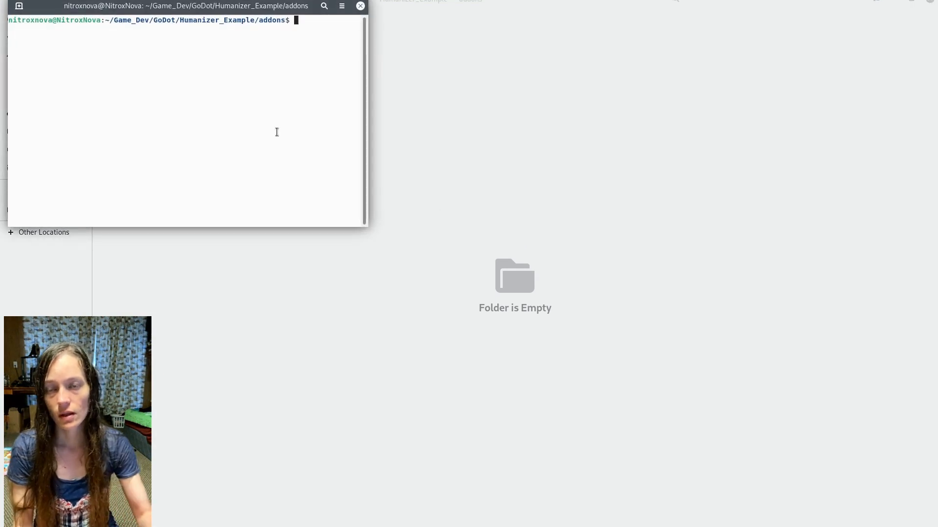
Step: Run git submodule add with the copied Humanizer repository address and humanizer as the target folder
type("git")
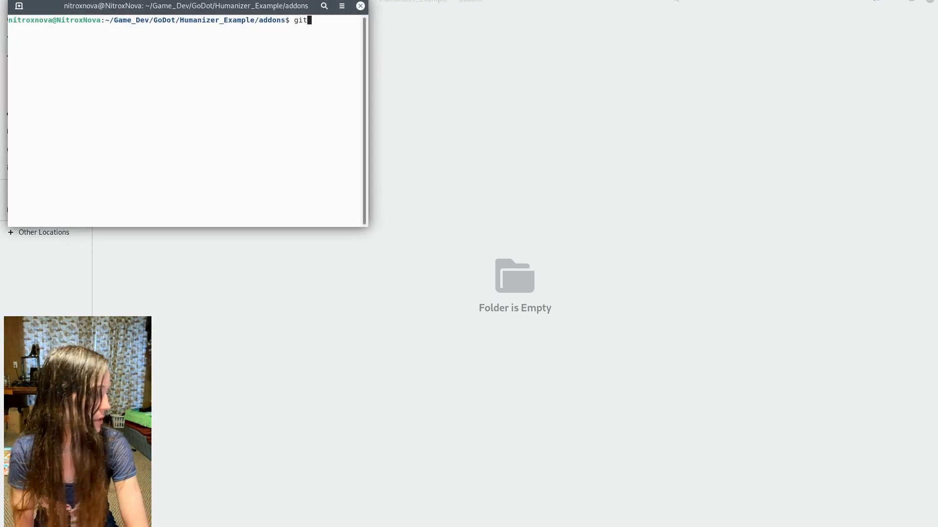
type(" submodule a")
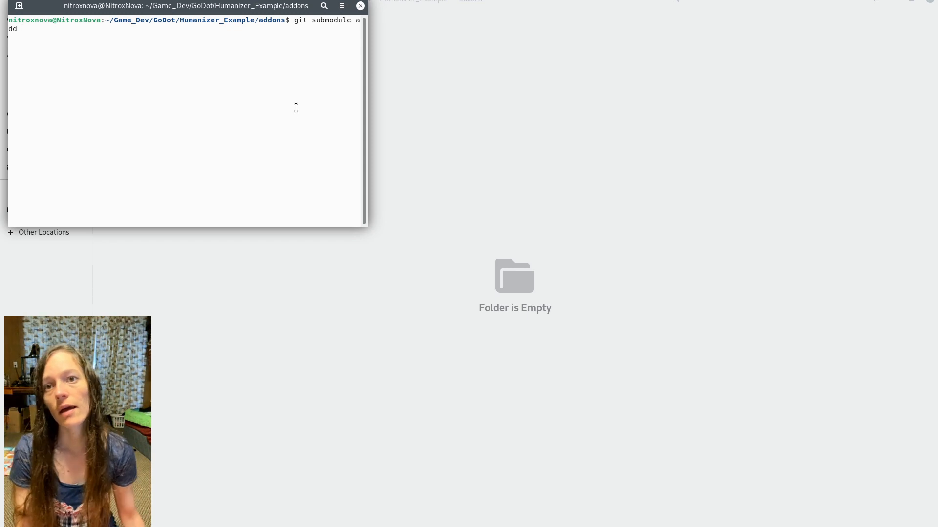
type("dd")
right_click(141, 52)
left_click(172, 90)
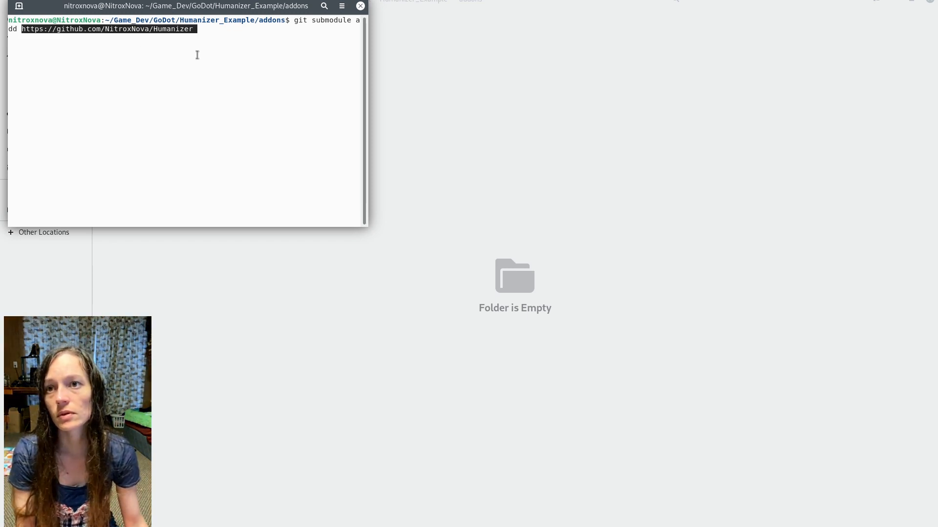
key("Right")
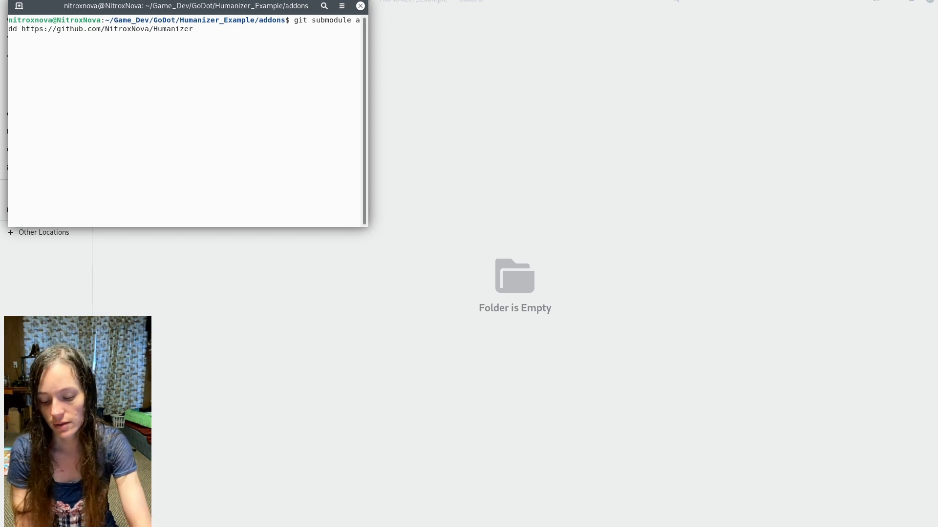
type("humanizer")
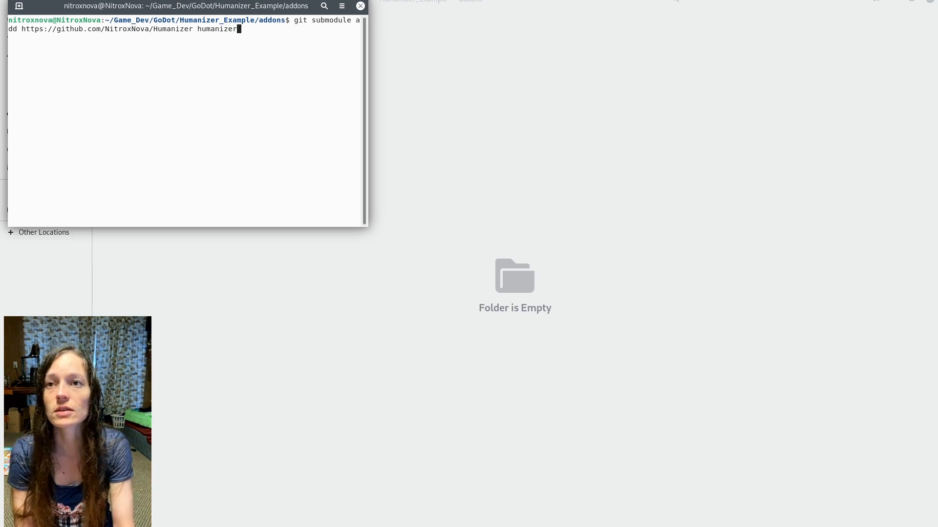
key("Return")
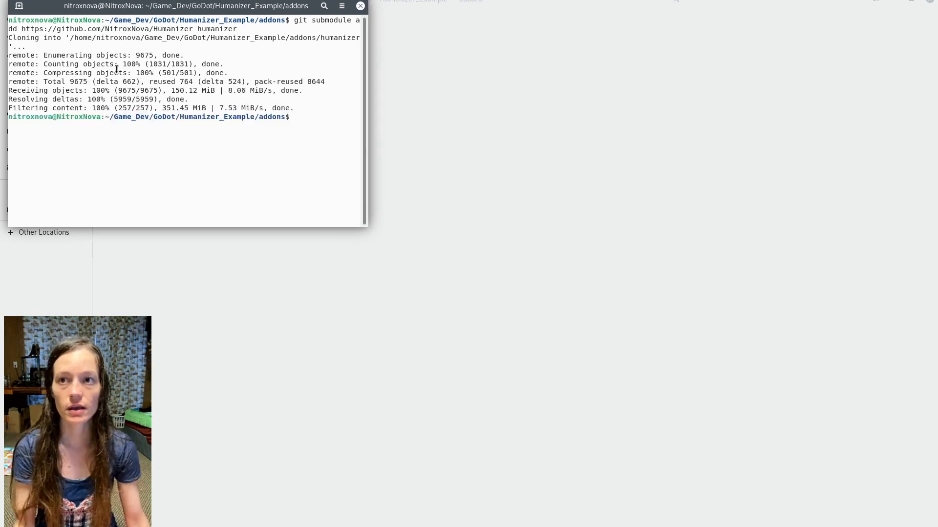
Step: Close the terminal, launch Godot v4.2.2 from the GoDot folder and open the Humanizer Example Menu project
left_click(361, 6)
left_click(367, 1)
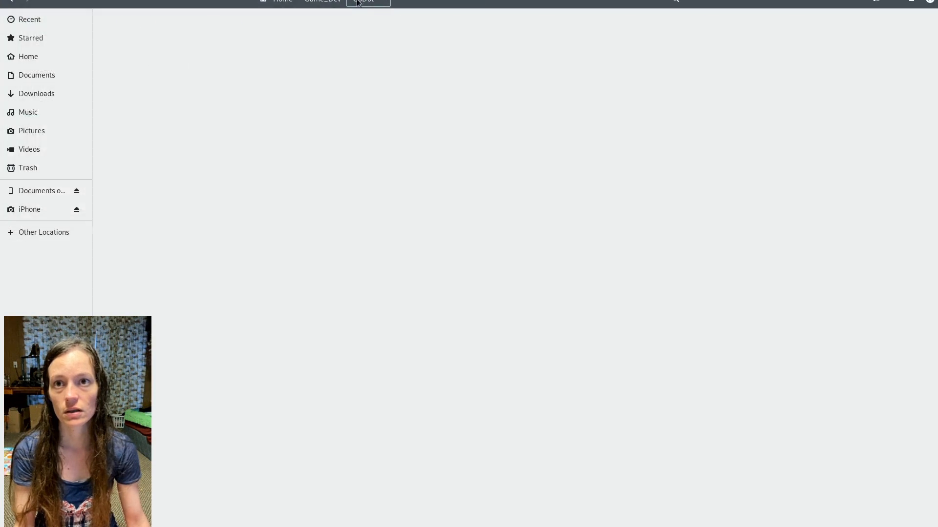
double_click(488, 118)
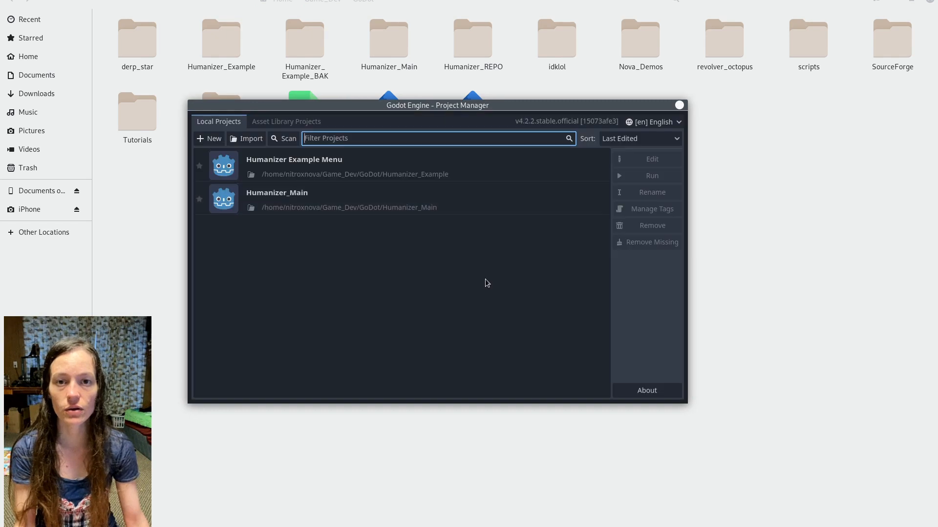
double_click(376, 165)
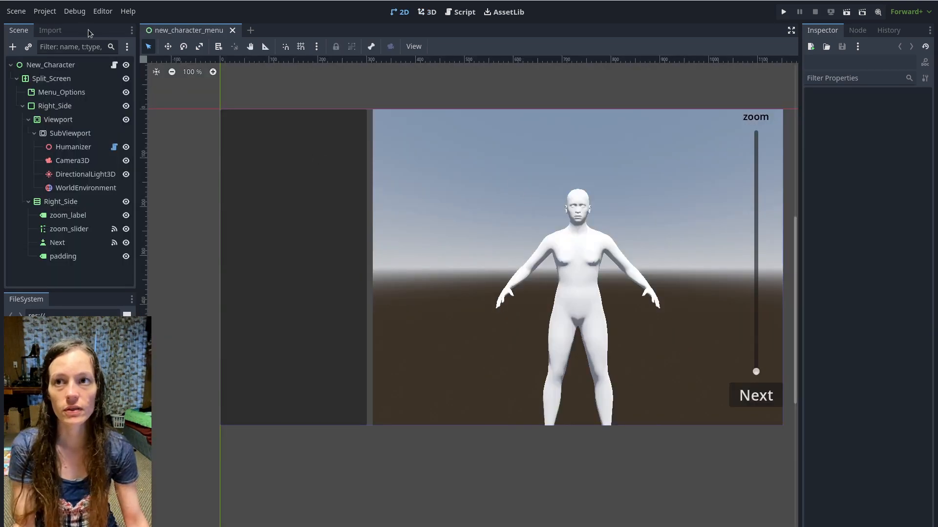
Step: Enable the Humanizer plugin in the project settings
left_click(45, 11)
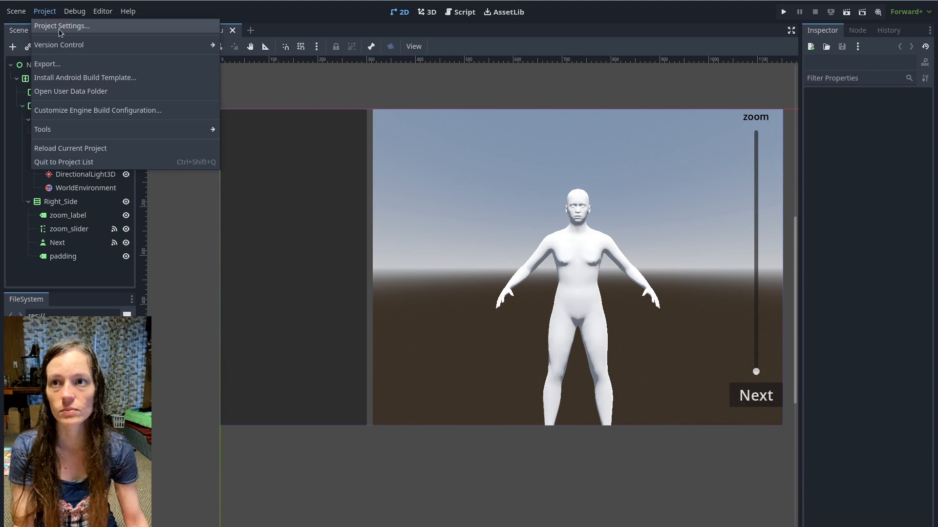
left_click(57, 25)
left_click(503, 110)
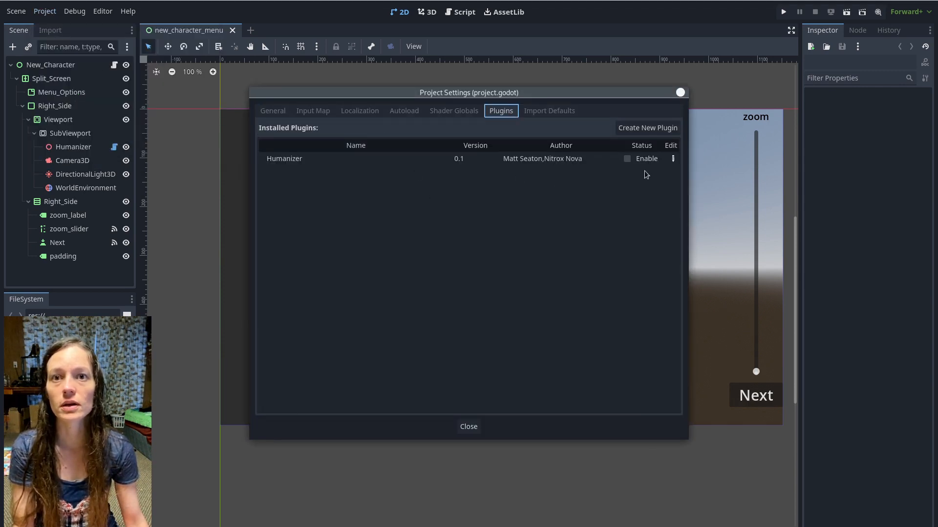
left_click(628, 160)
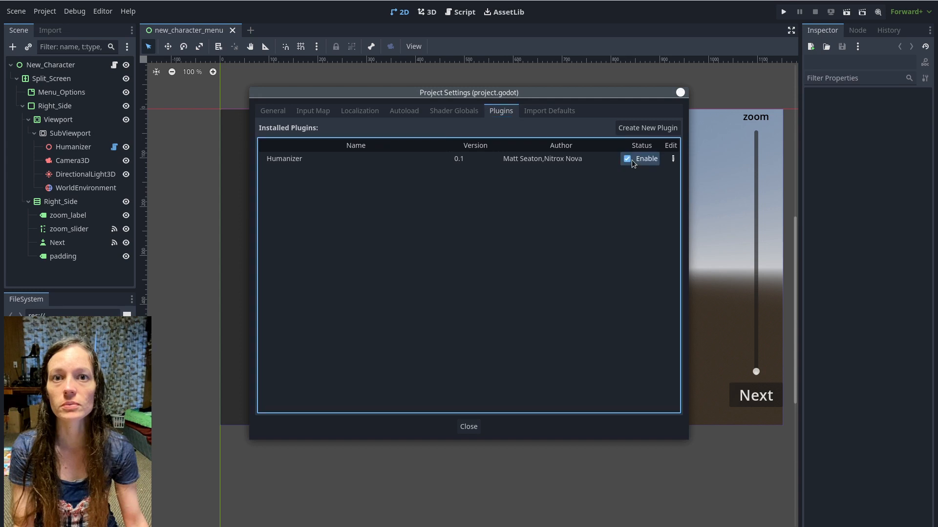
Step: Open the HumanizerGlobal autoload scene from the project settings and select its HumanizerConfig node
left_click(396, 109)
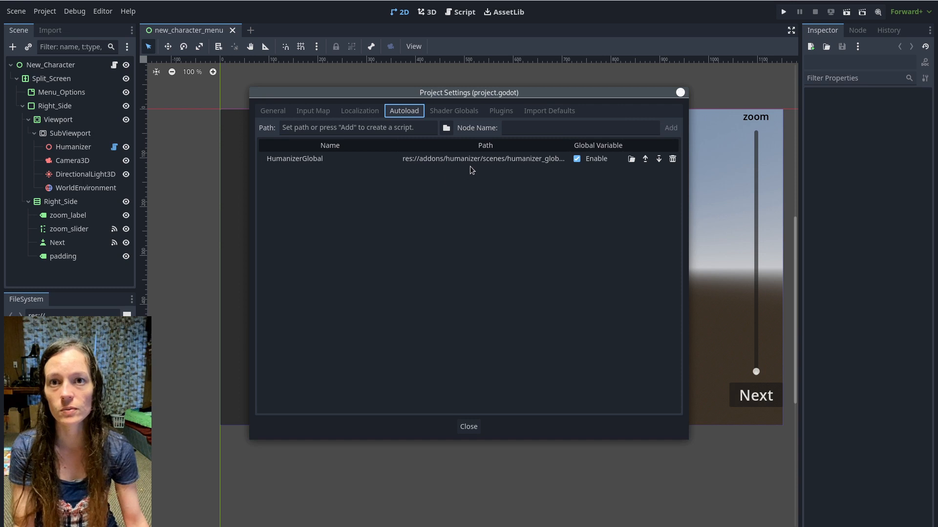
double_click(485, 163)
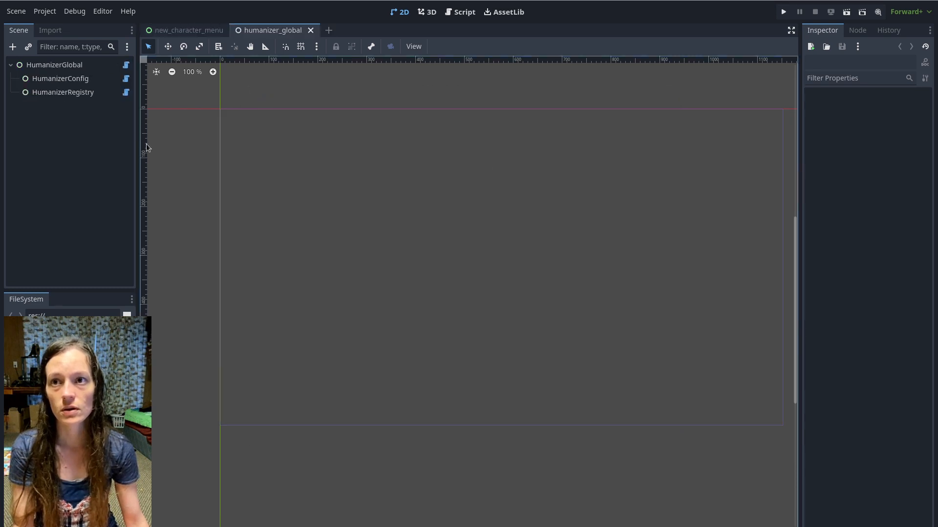
left_click(64, 79)
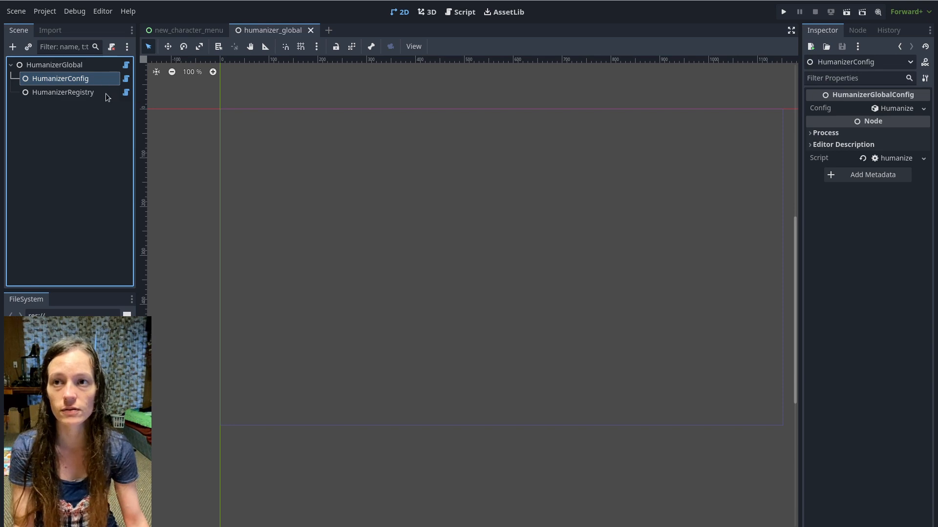
key("super")
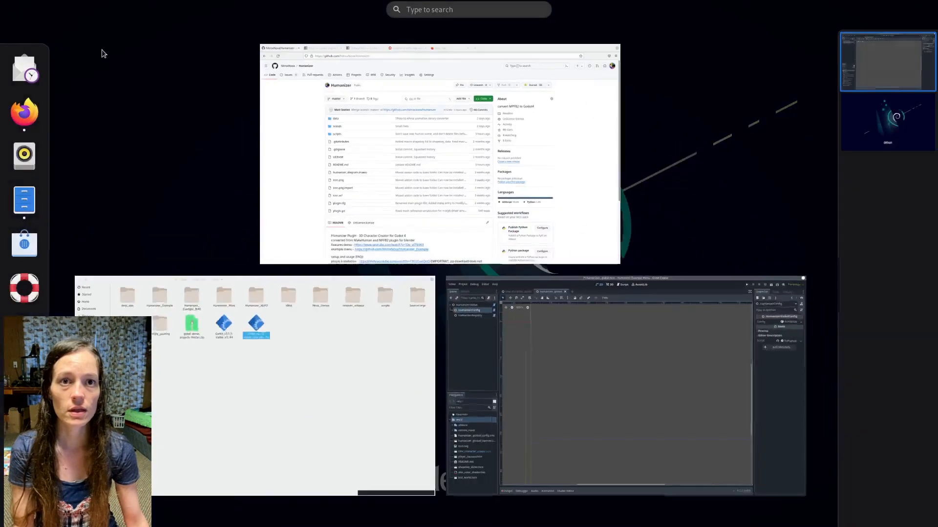
left_click(514, 377)
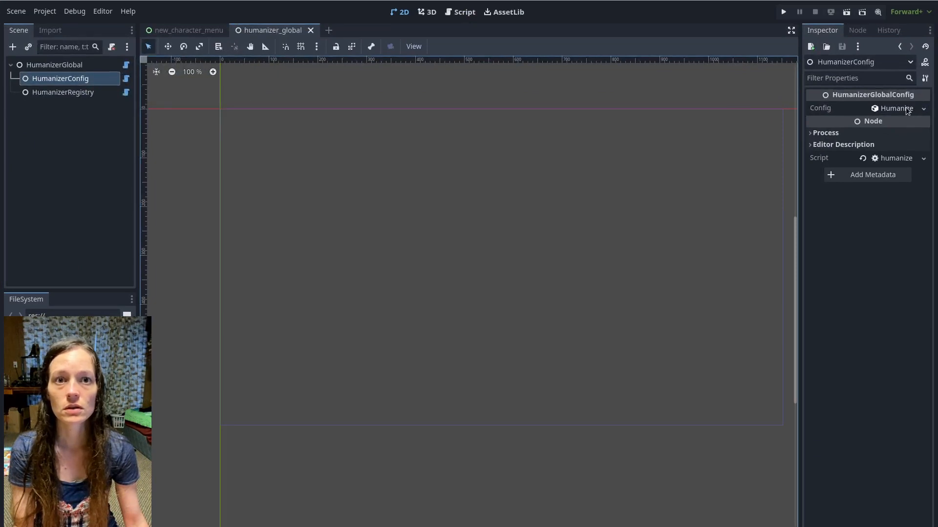
Step: Load humanizer_global_config.tres from the project root as the HumanizerConfig node's Config resource and save the humanizer_global scene
left_click(924, 109)
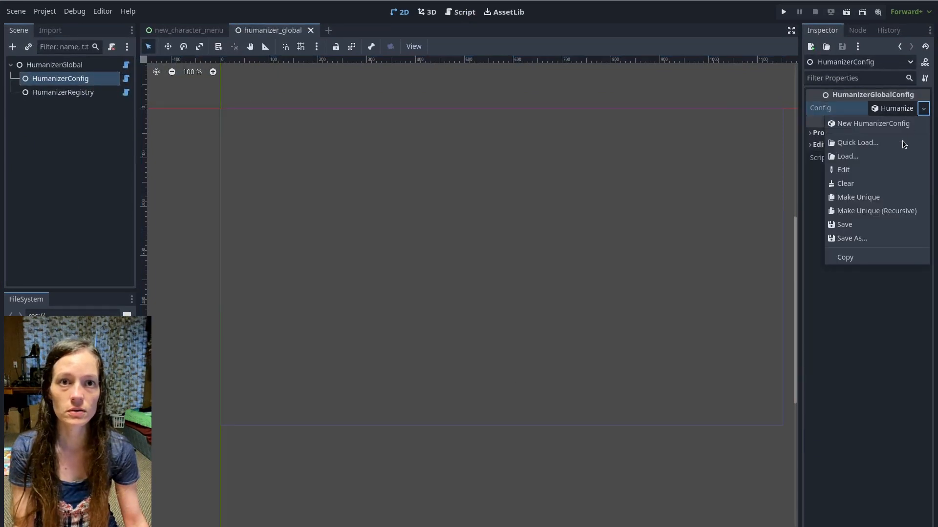
left_click(868, 162)
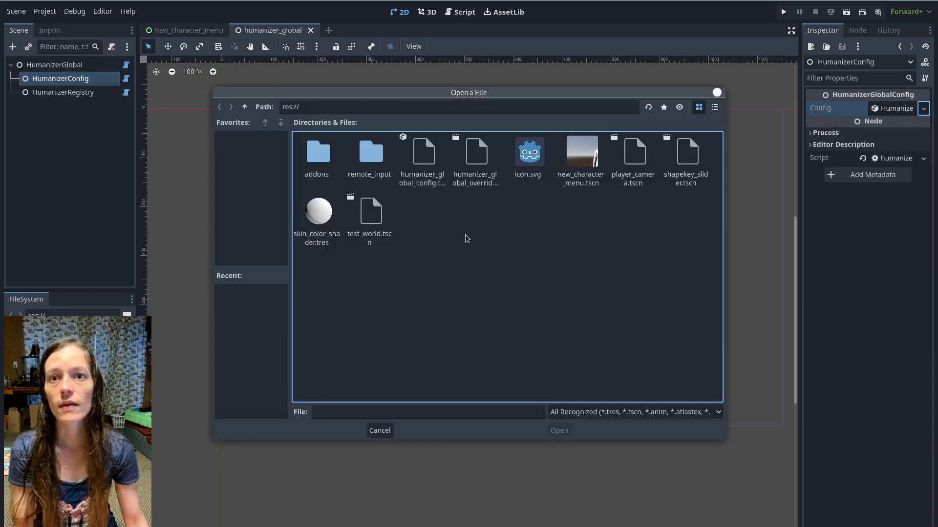
left_click(434, 184)
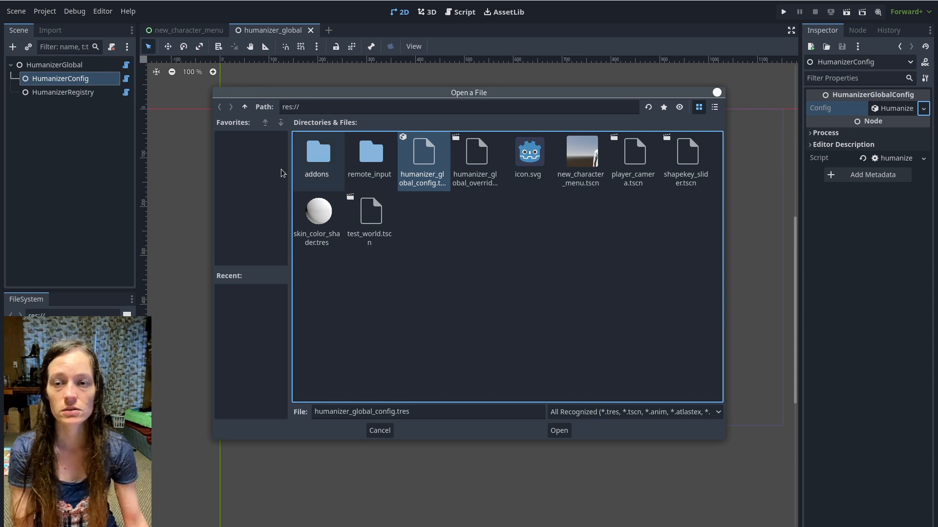
double_click(425, 186)
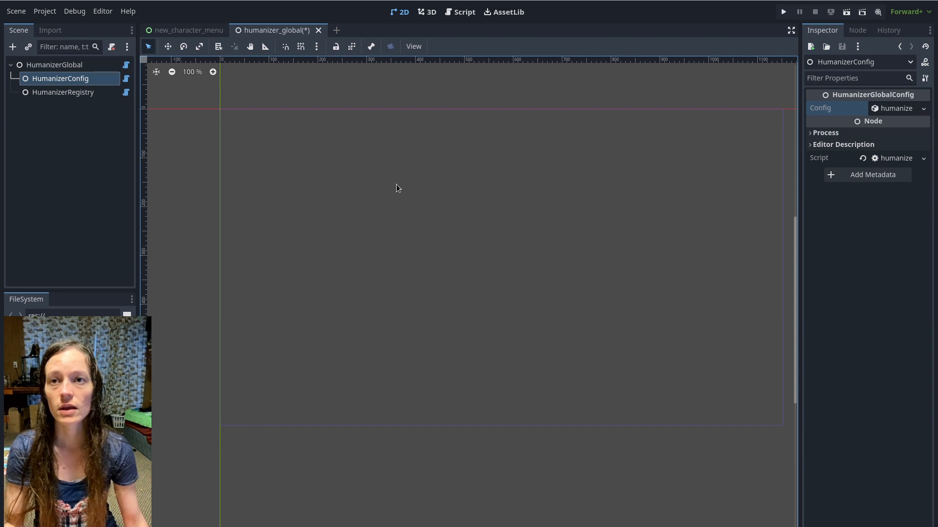
key("ctrl+s")
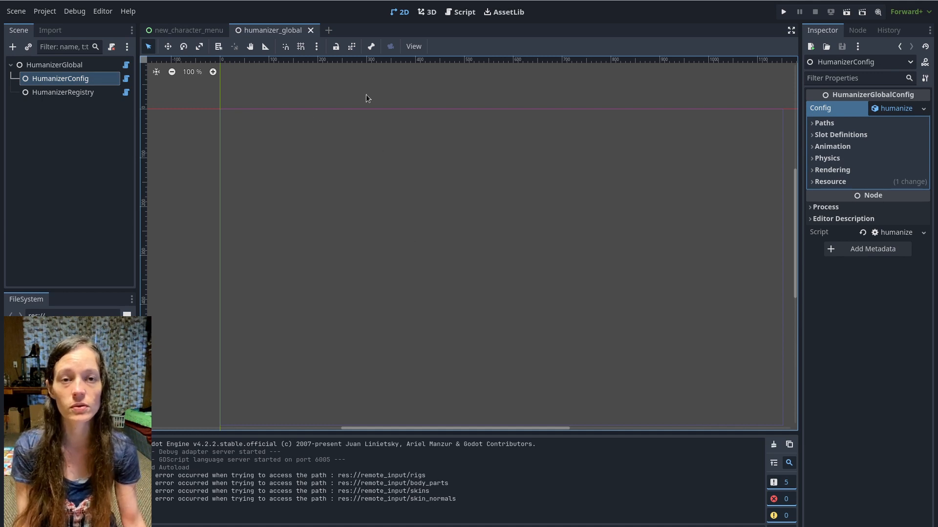
left_click(924, 108)
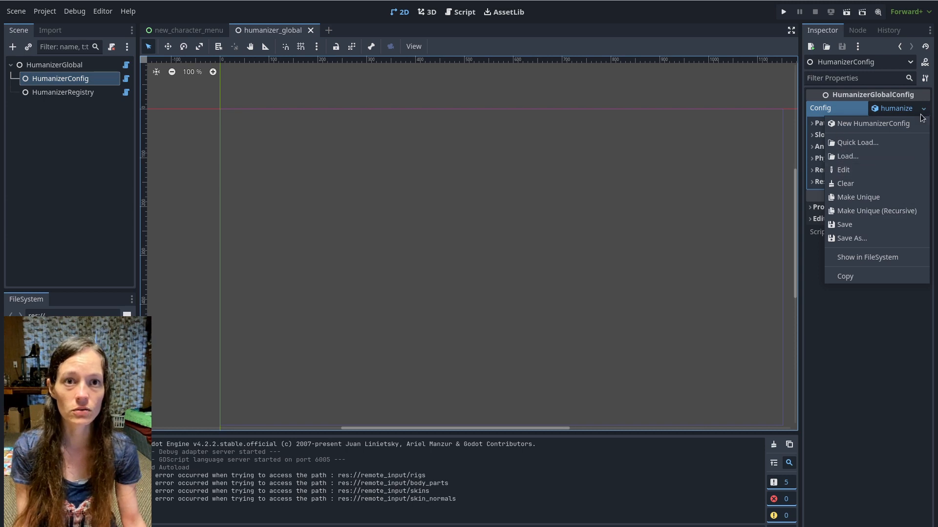
left_click(926, 111)
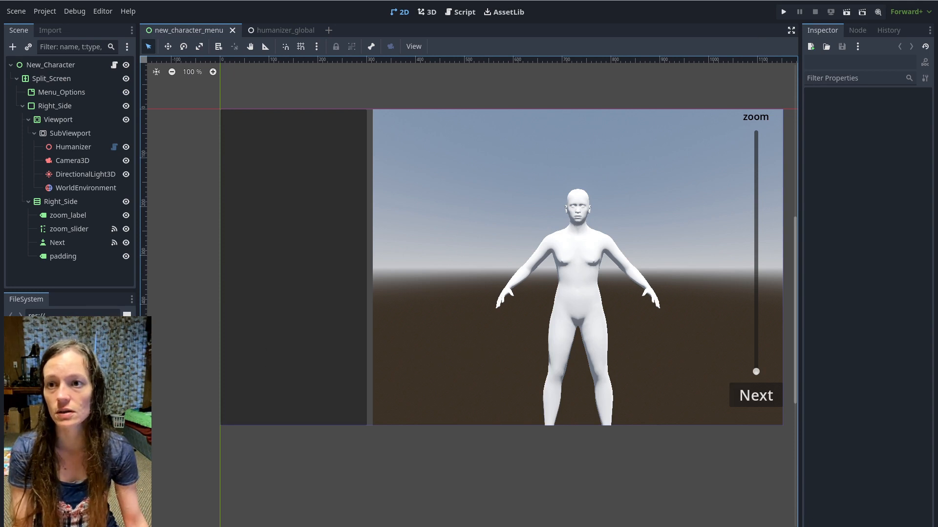
Step: Run the Humanizer Example Menu project and proceed from its character customization menu to the next scene
left_click(846, 14)
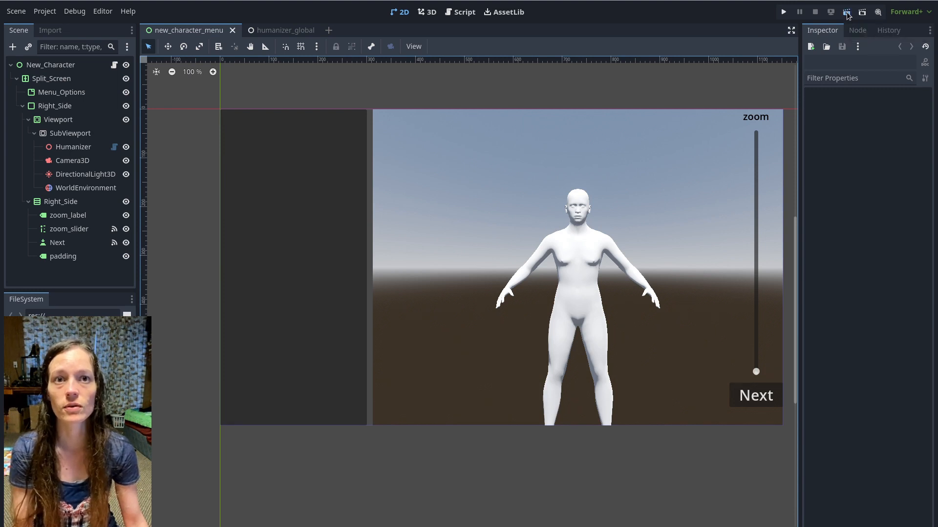
left_click(783, 14)
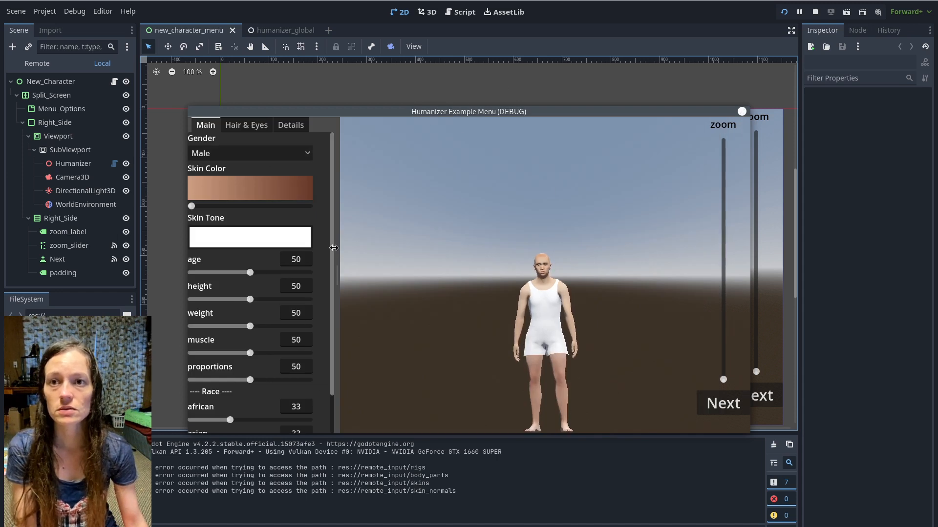
mouse_move(333, 244)
left_mouse_down()
mouse_move(331, 295)
mouse_move(332, 254)
left_mouse_up()
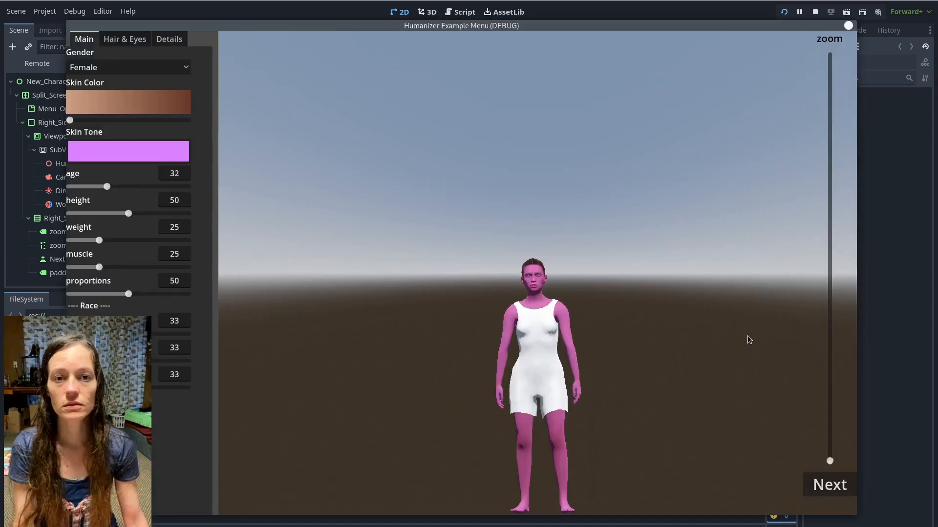
left_click(813, 485)
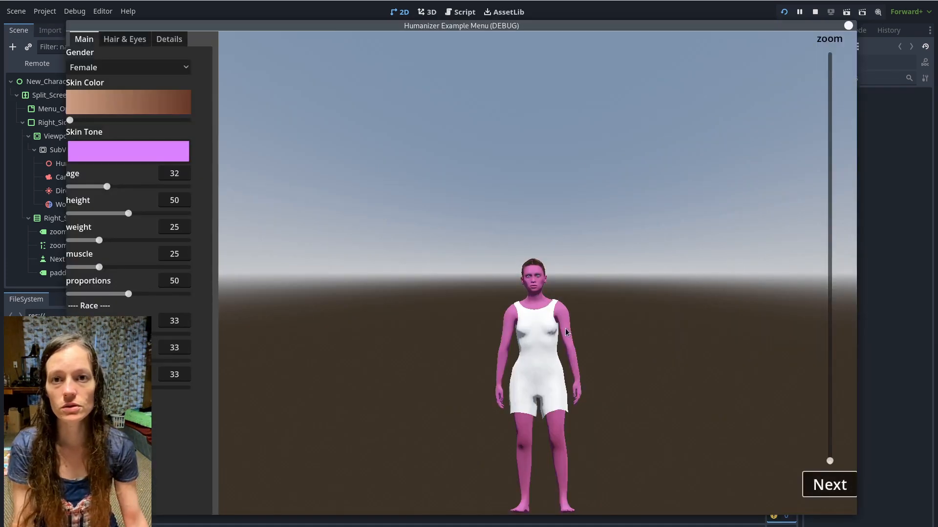